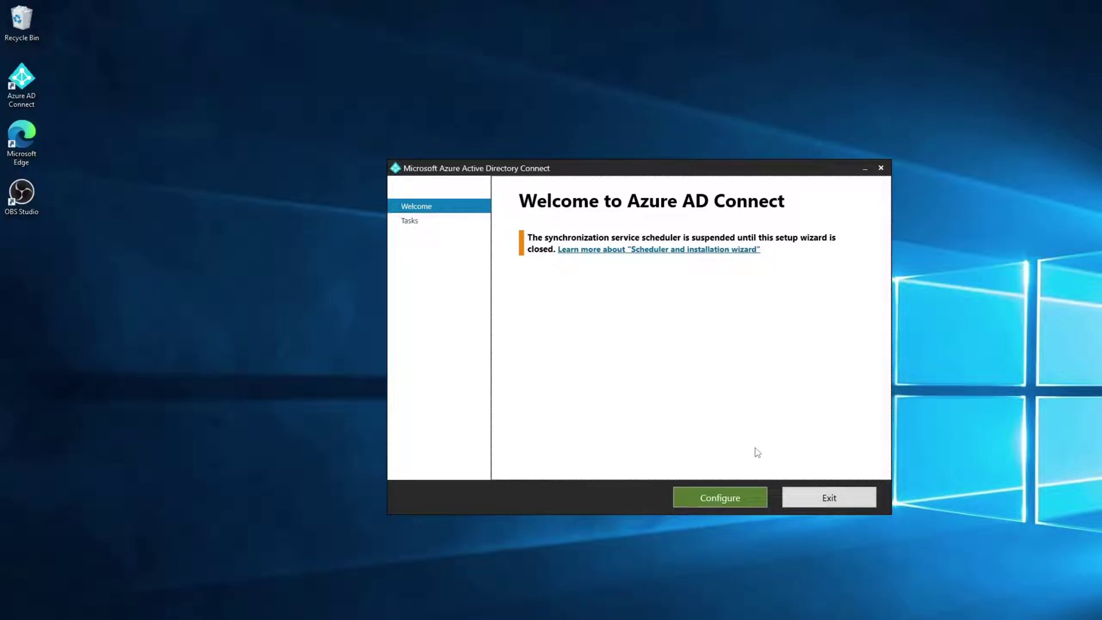
# Choose 'View or export current configuration' from Configure and proceed to the review page.
pyautogui.click(730, 501)
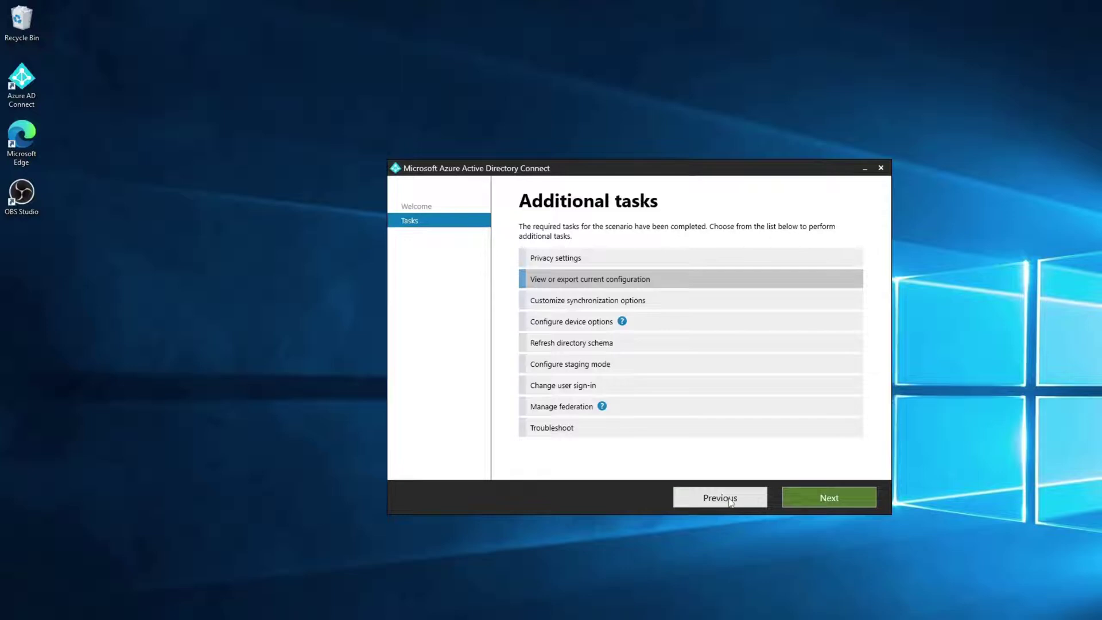
pyautogui.click(593, 288)
pyautogui.click(848, 505)
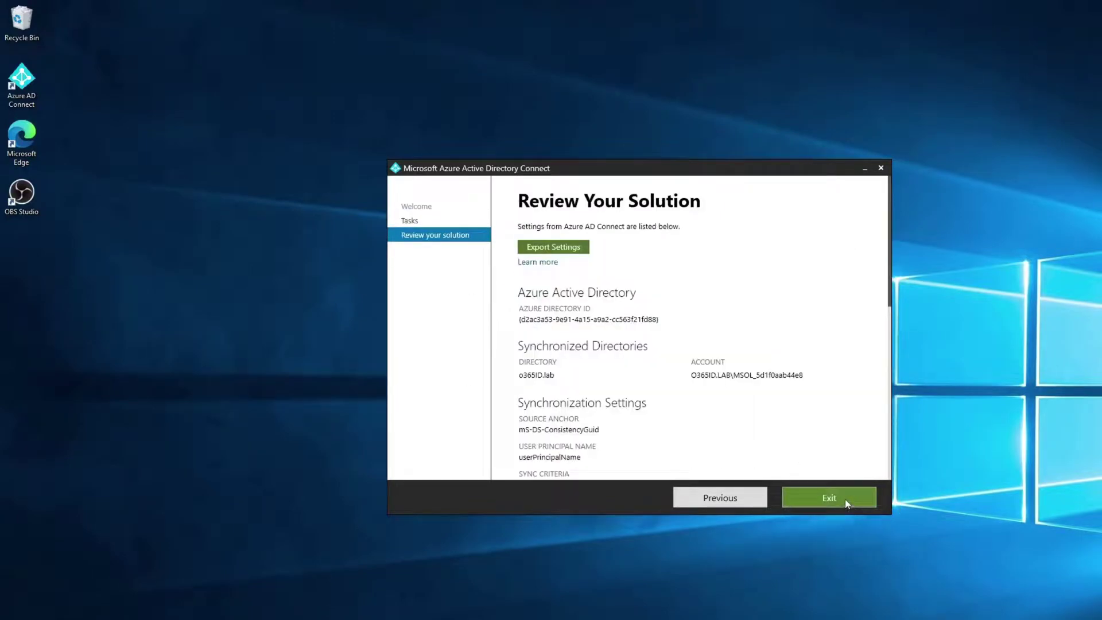
pyautogui.scroll(-2, 736, 403)
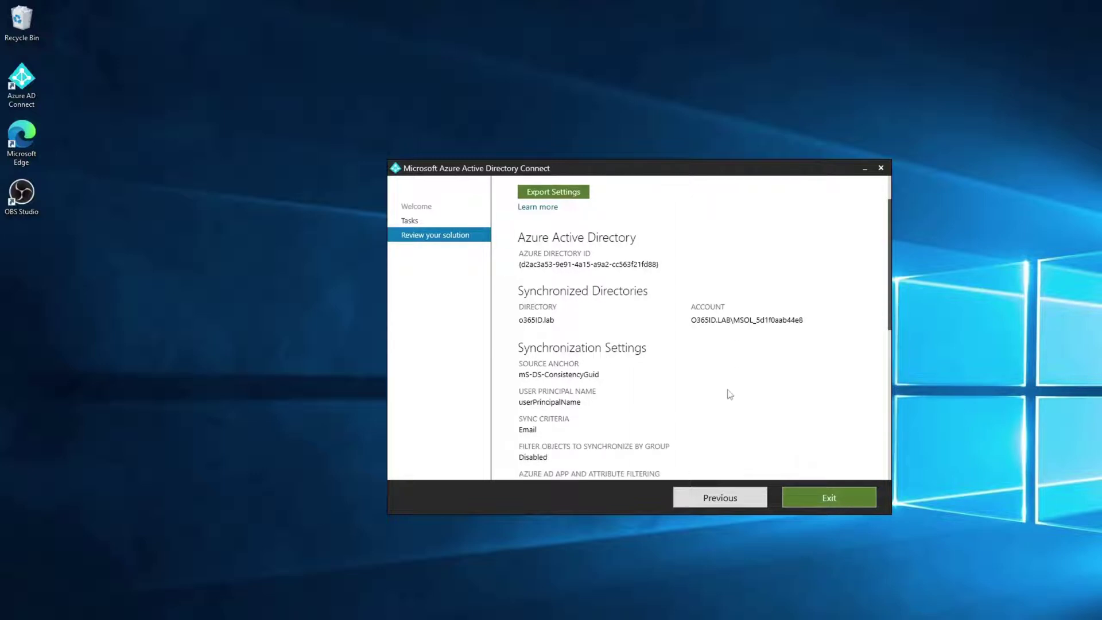
pyautogui.scroll(-1, 732, 398)
pyautogui.scroll(-2, 728, 395)
pyautogui.scroll(-1, 727, 393)
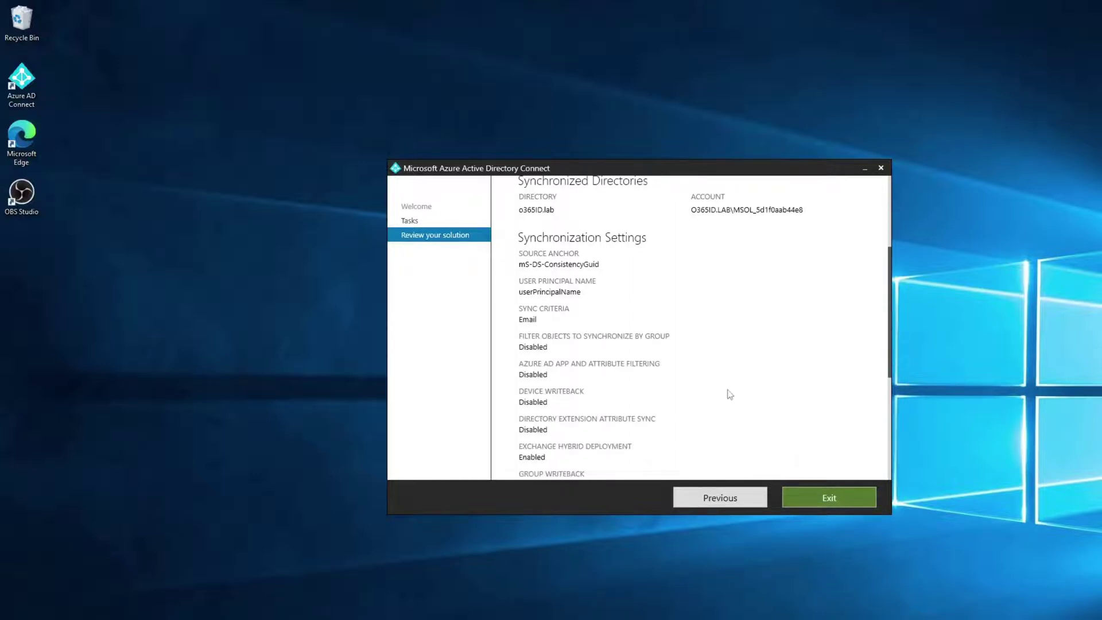
pyautogui.scroll(1, 728, 393)
pyautogui.scroll(2, 728, 392)
pyautogui.scroll(2, 727, 391)
pyautogui.scroll(1, 726, 386)
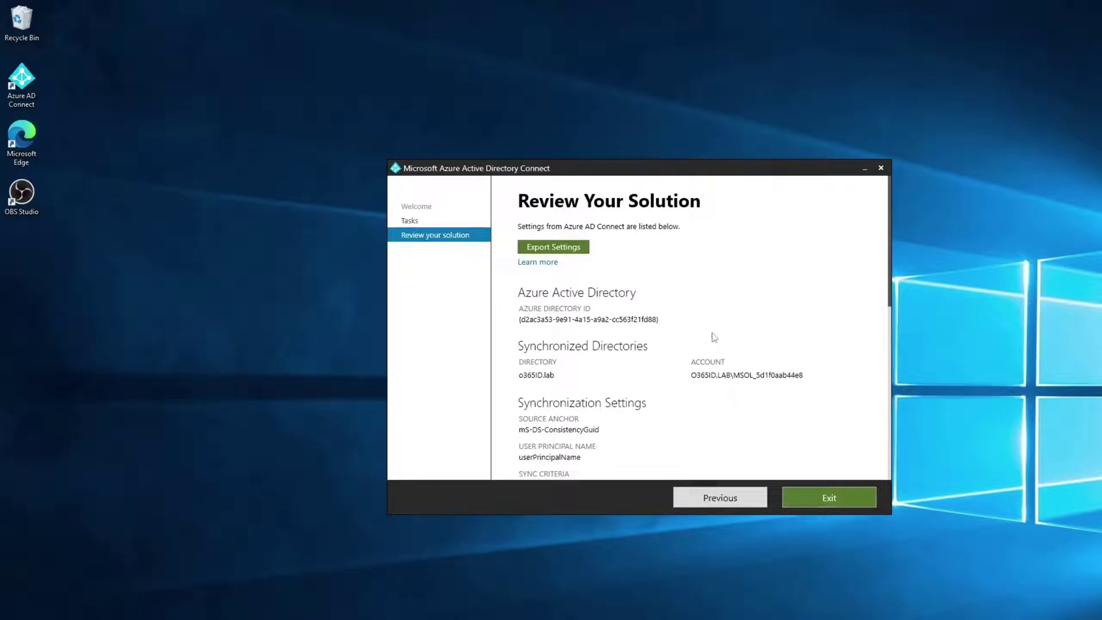
# Export the settings to a JSON file saved in Downloads > AADCon JSON.
pyautogui.click(576, 251)
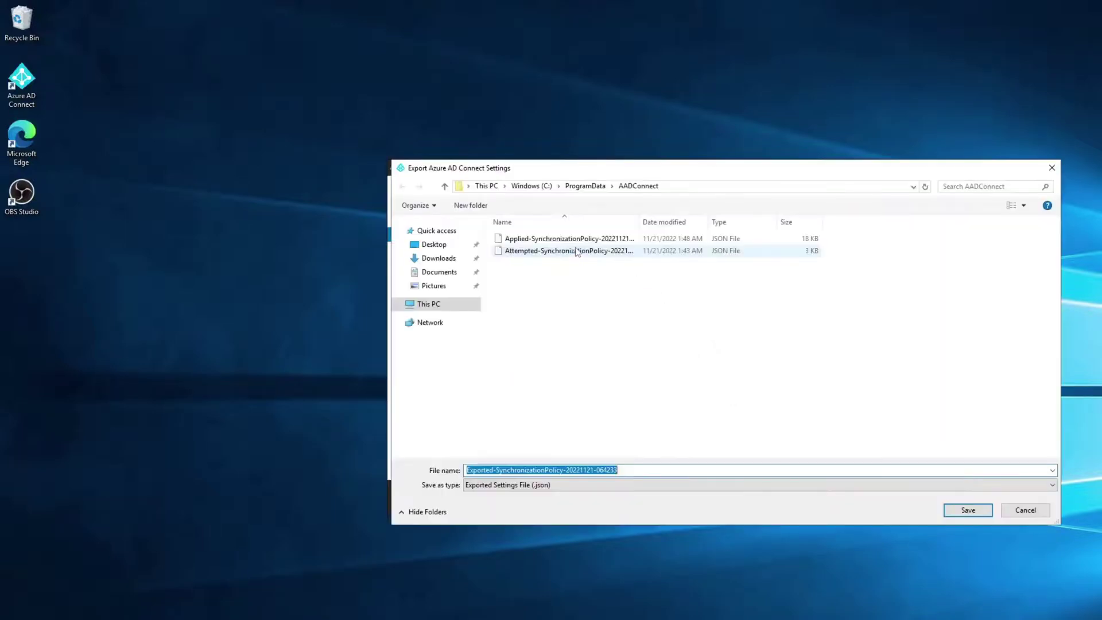
pyautogui.click(439, 258)
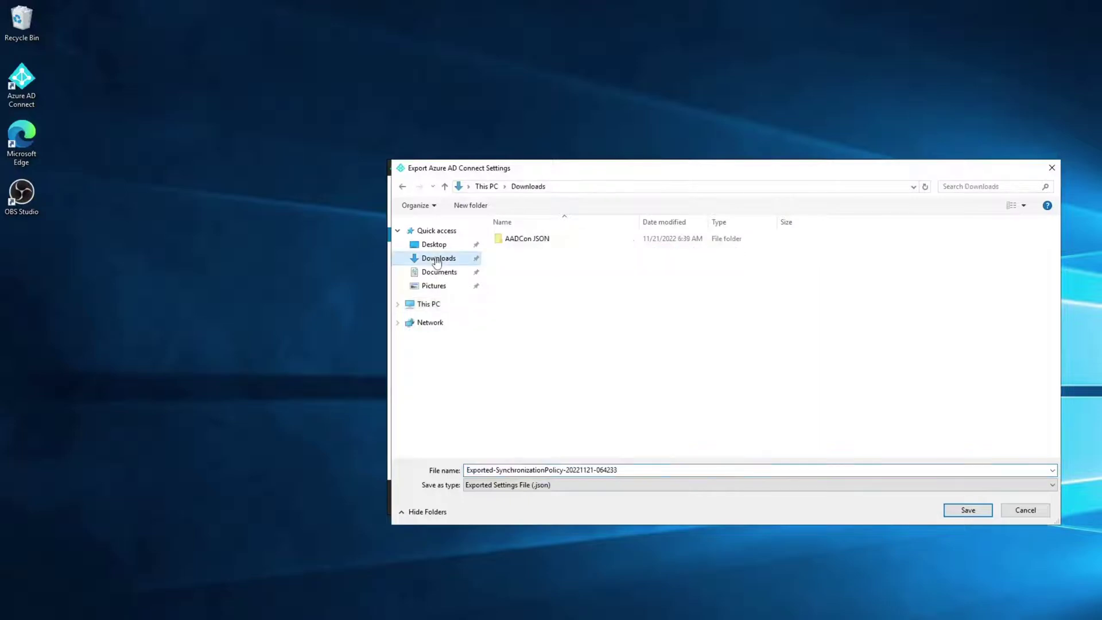
pyautogui.doubleClick(523, 238)
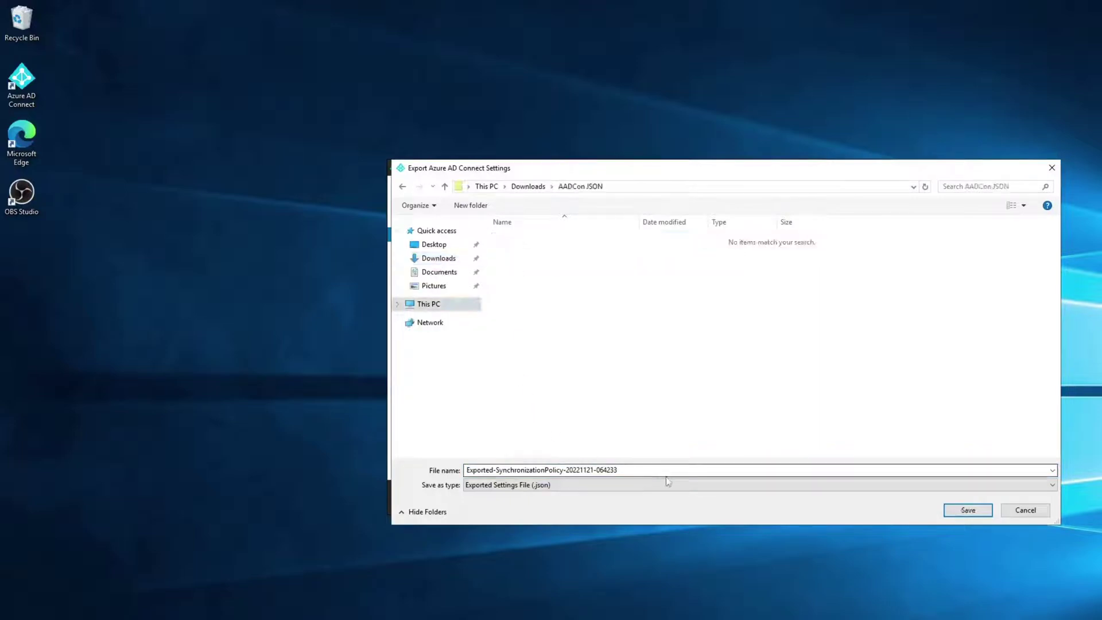
pyautogui.click(954, 510)
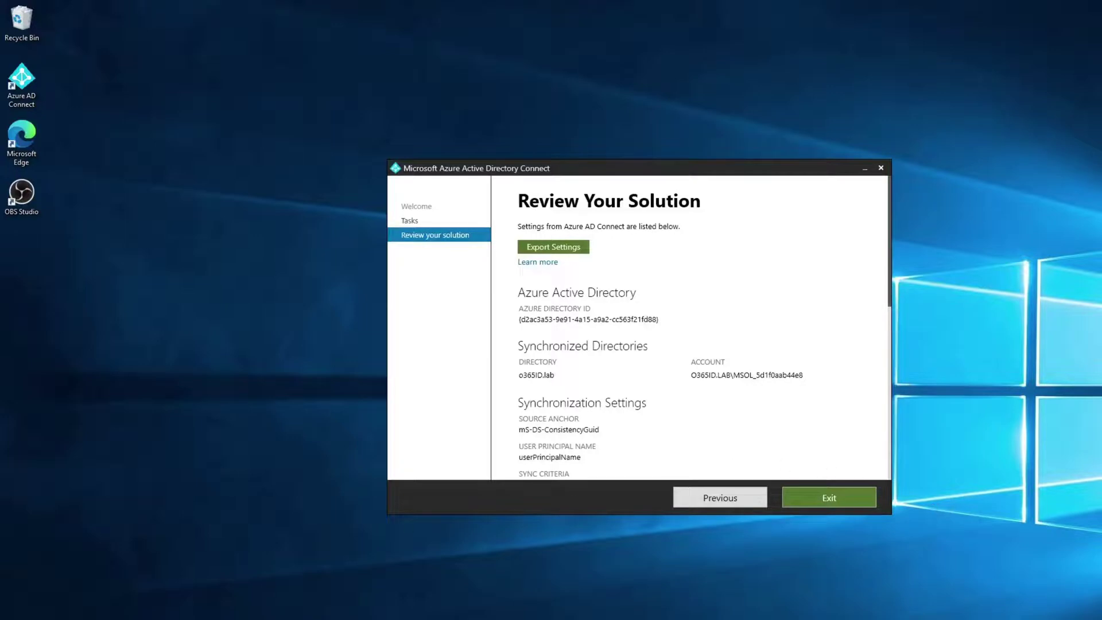
# Locate and launch the exported JSON file in Downloads > AADCon JSON from File Explorer.
pyautogui.press('super+e')
pyautogui.click(409, 276)
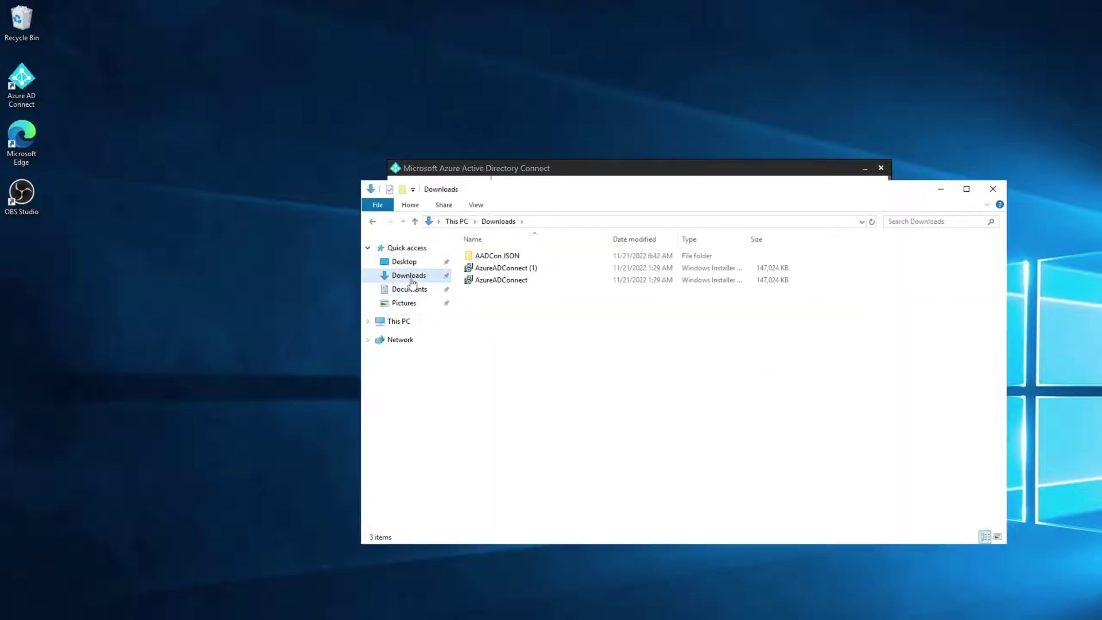
pyautogui.doubleClick(497, 256)
pyautogui.click(497, 258)
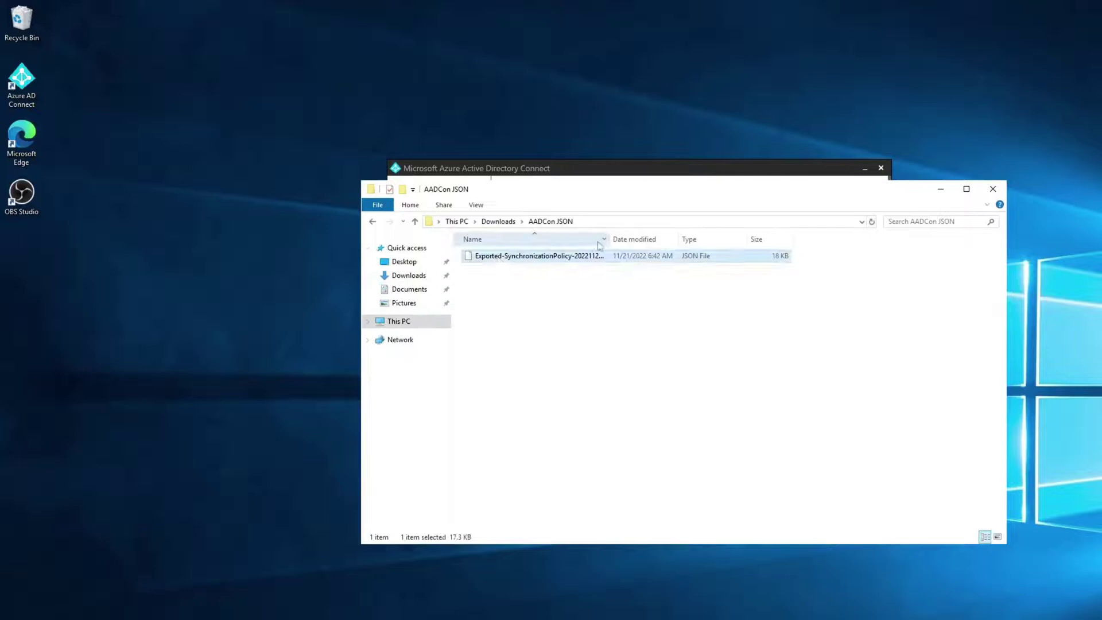
pyautogui.doubleClick(569, 259)
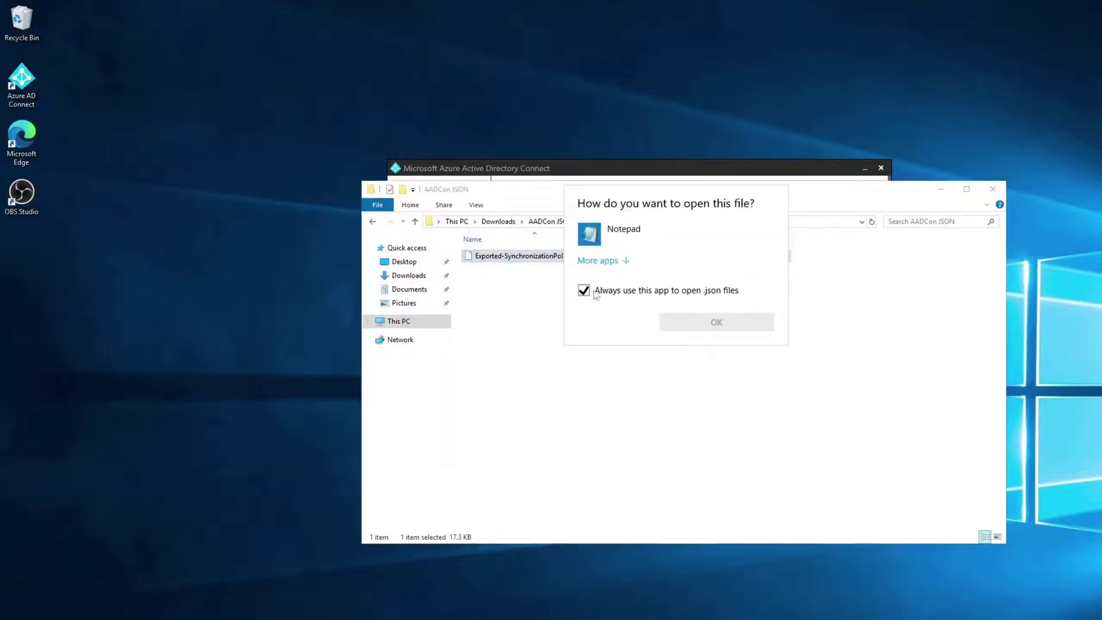
# View the synchronization policy JSON in Notepad, then close it.
pyautogui.click(599, 260)
pyautogui.doubleClick(637, 229)
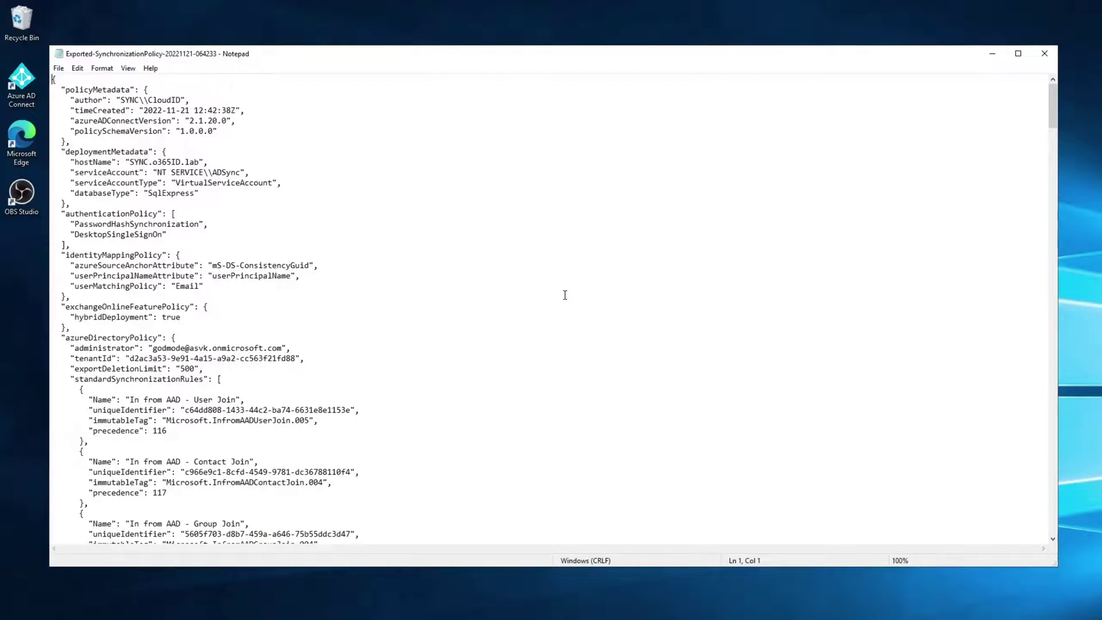
pyautogui.click(1044, 54)
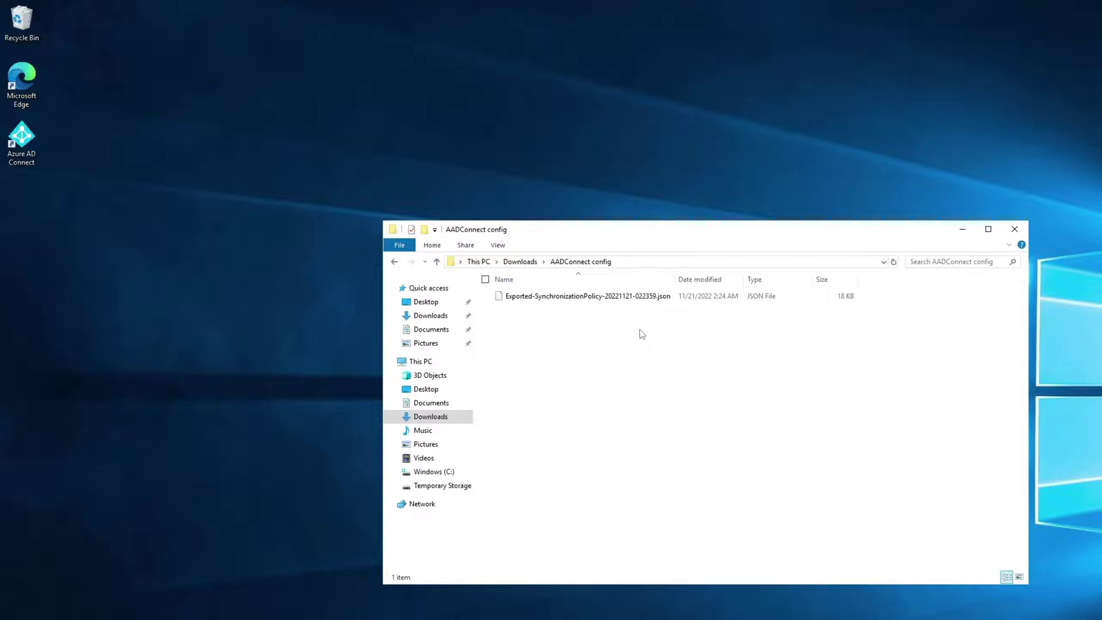
# Select the JSON in the AADConnect config folder and minimize File Explorer to reveal the wizard.
pyautogui.click(633, 300)
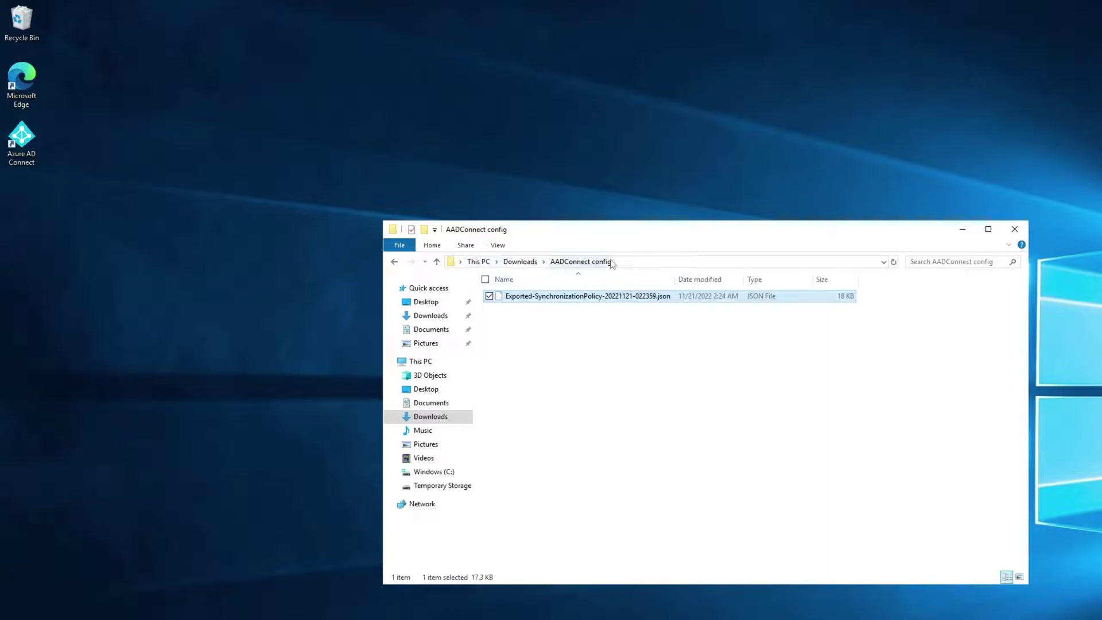
pyautogui.click(962, 229)
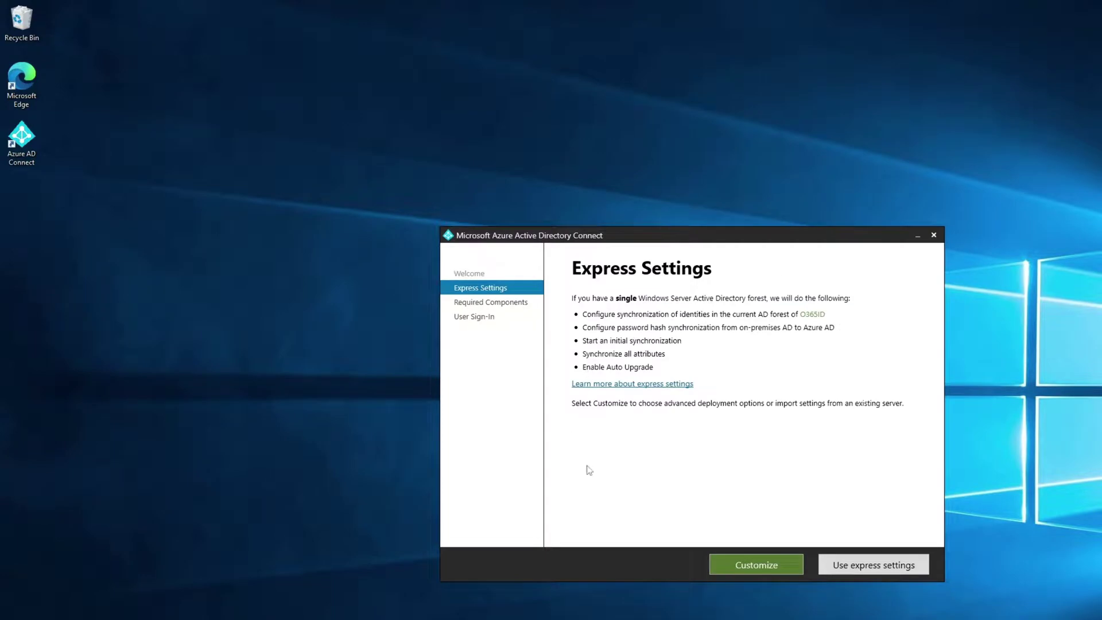
# Choose Customize with 'Import synchronization settings' using the exported policy JSON from AADConnect config.
pyautogui.click(746, 568)
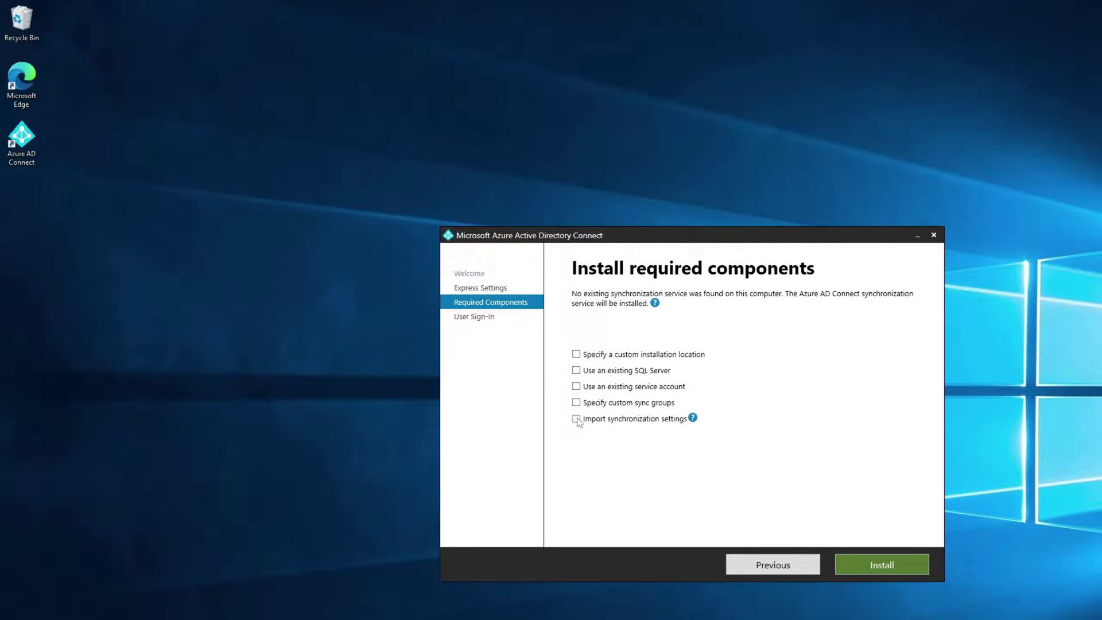
pyautogui.click(577, 422)
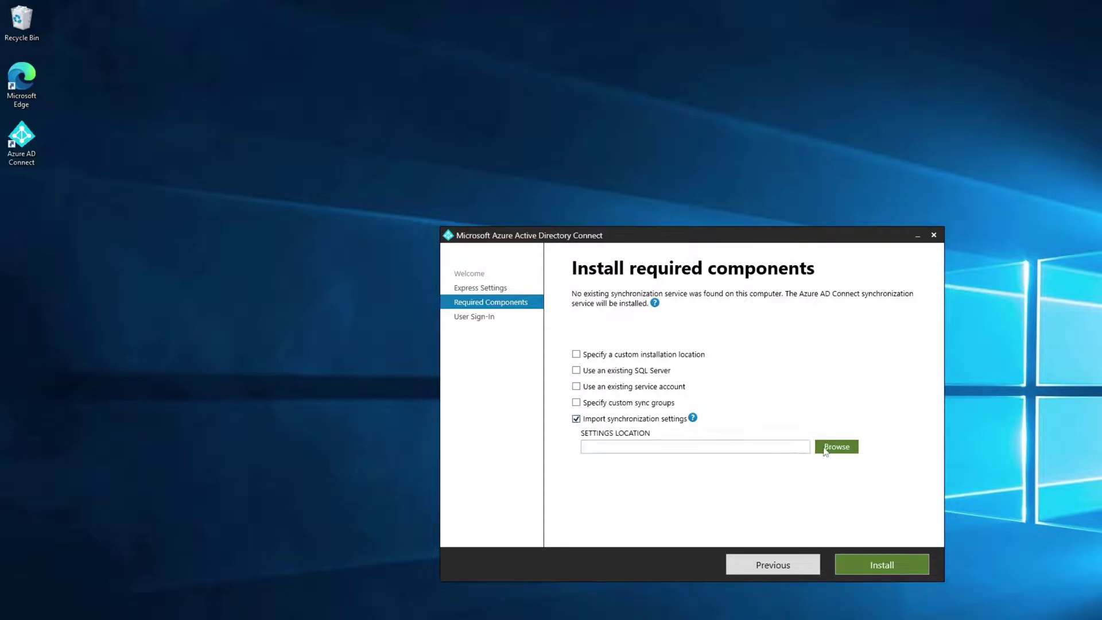
pyautogui.click(841, 454)
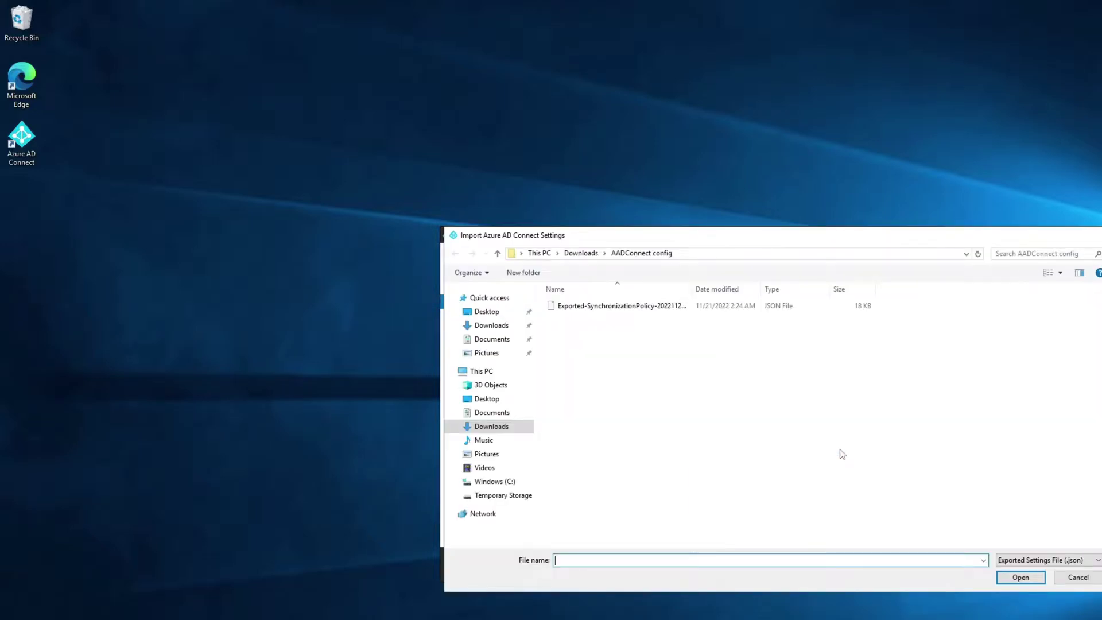
pyautogui.click(660, 309)
pyautogui.click(1022, 580)
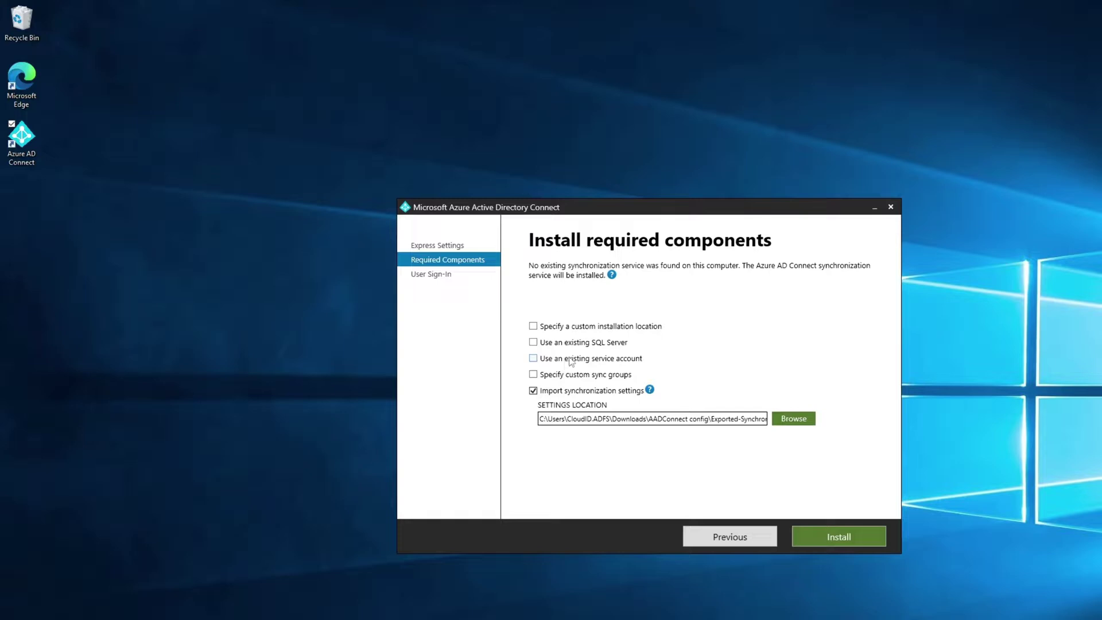
# Install required components, keep the sign-in method, and submit the Azure AD password.
pyautogui.click(818, 537)
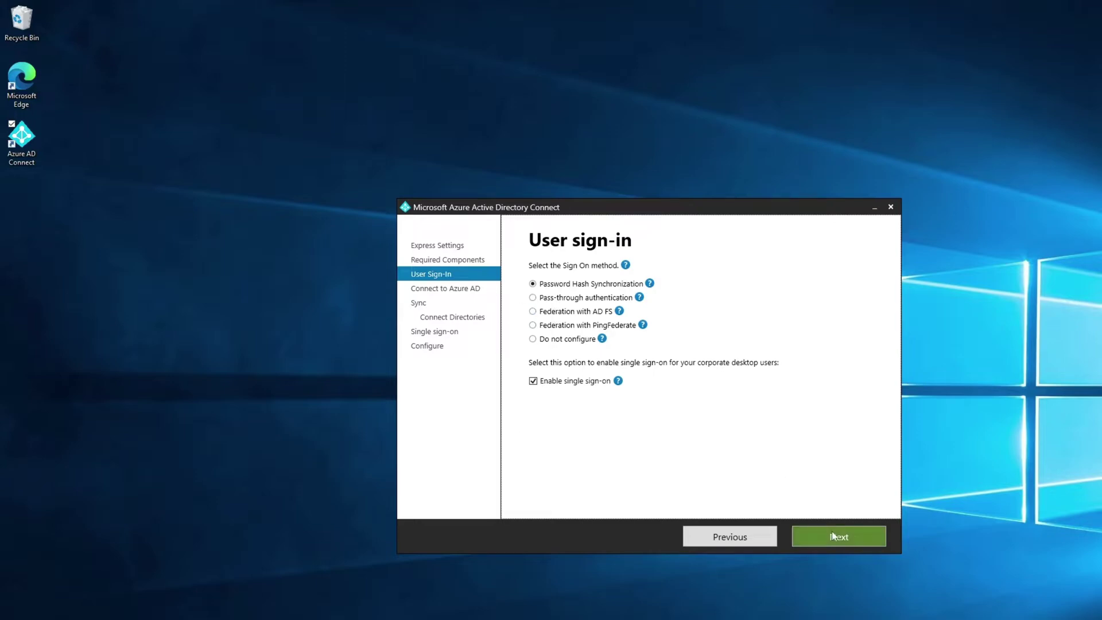
pyautogui.click(832, 531)
pyautogui.click(634, 334)
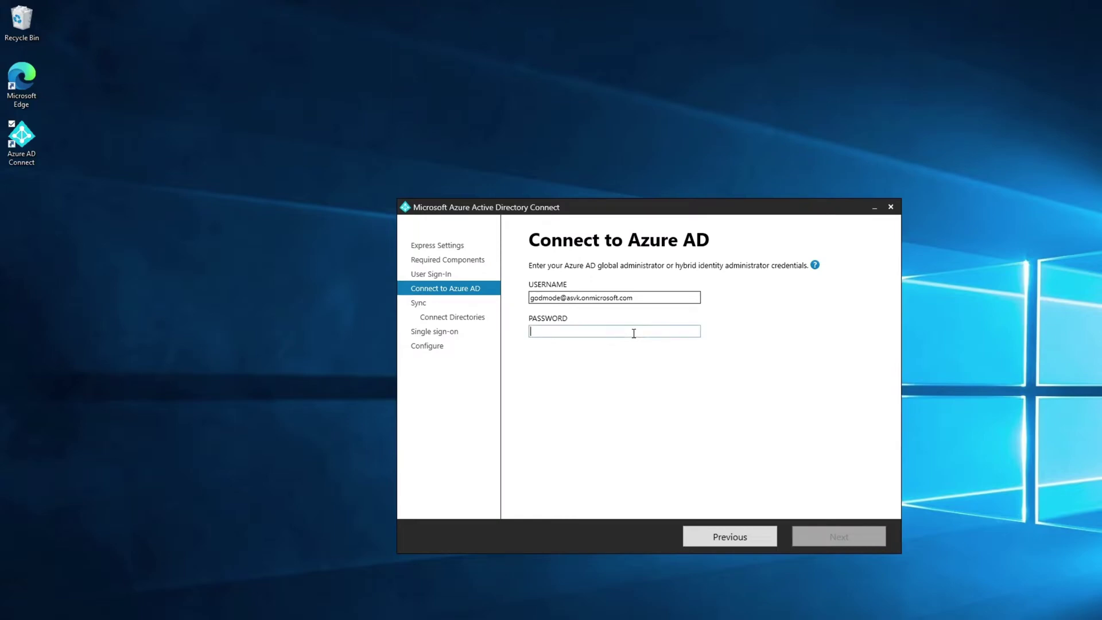
pyautogui.write('•••••••••')
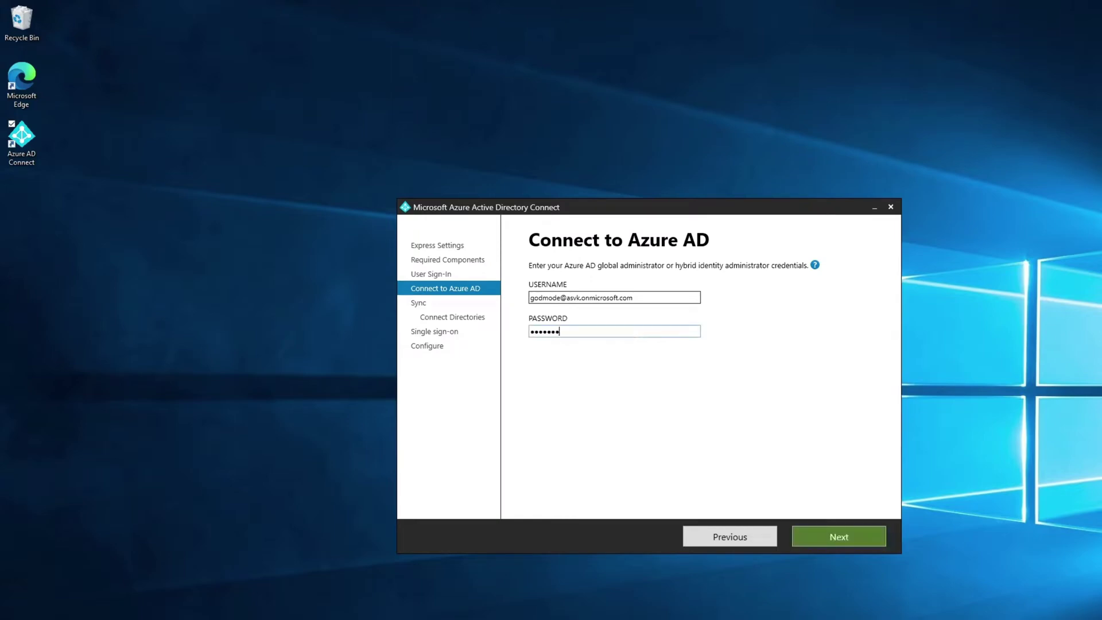
pyautogui.press('Return')
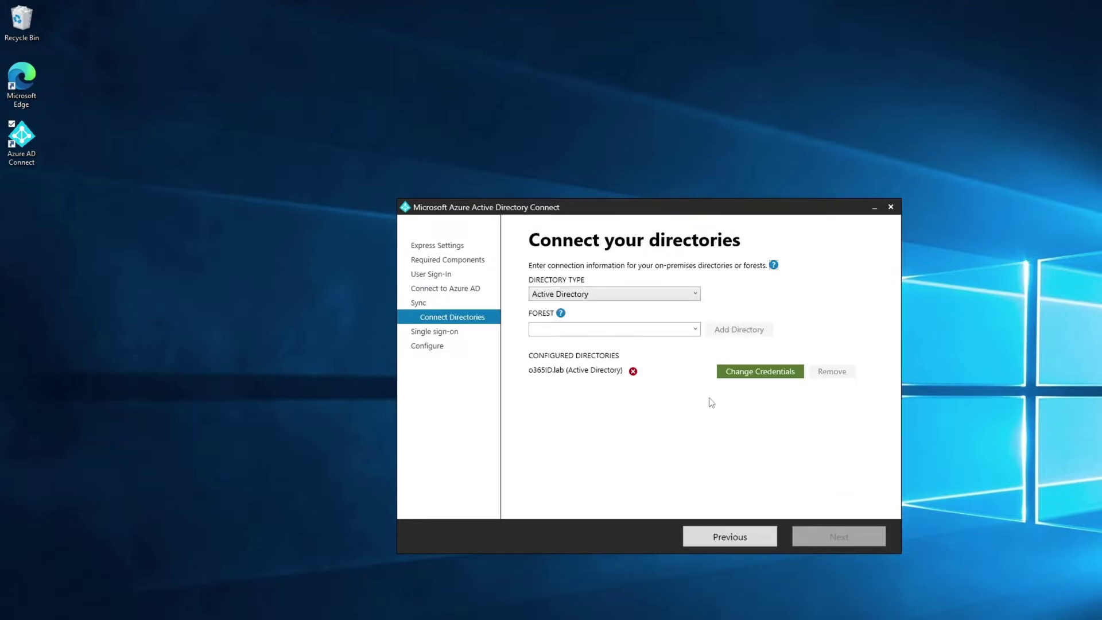
# Supply enterprise admin username and password for the o365ID.lab forest and continue.
pyautogui.click(744, 376)
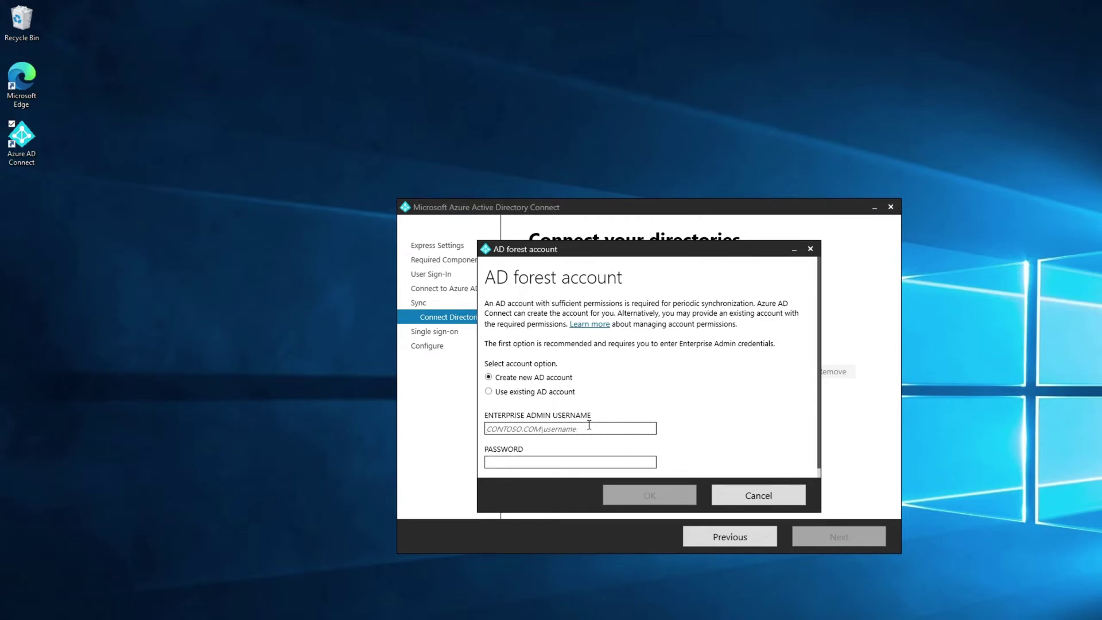
pyautogui.write('O365ID\\administrator')
pyautogui.press('Tab')
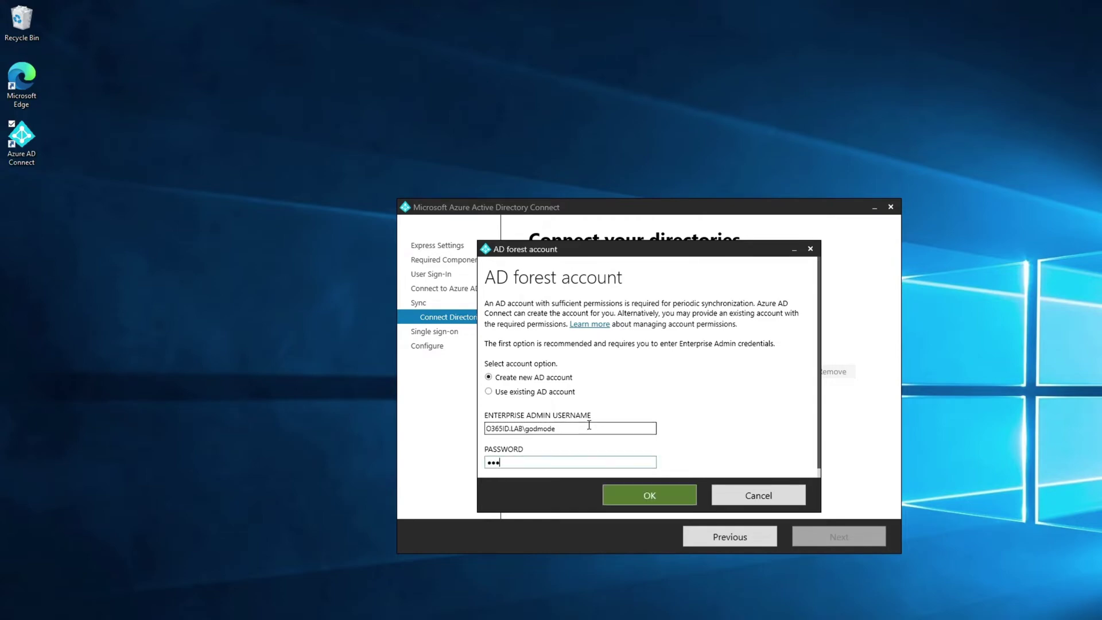
pyautogui.write('********')
pyautogui.press('Return')
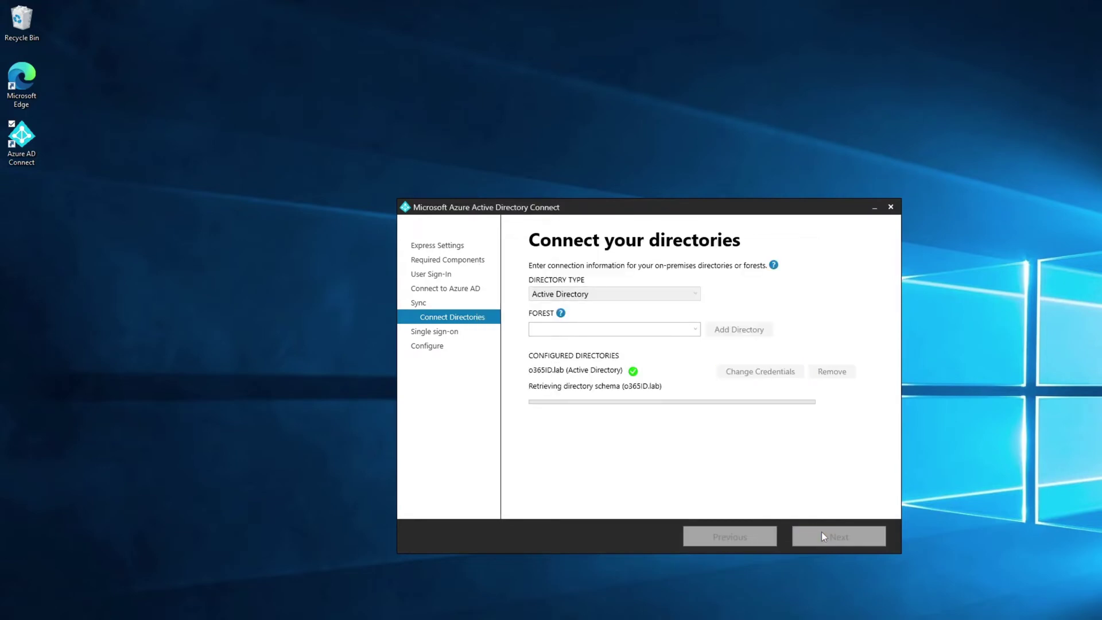
pyautogui.click(822, 532)
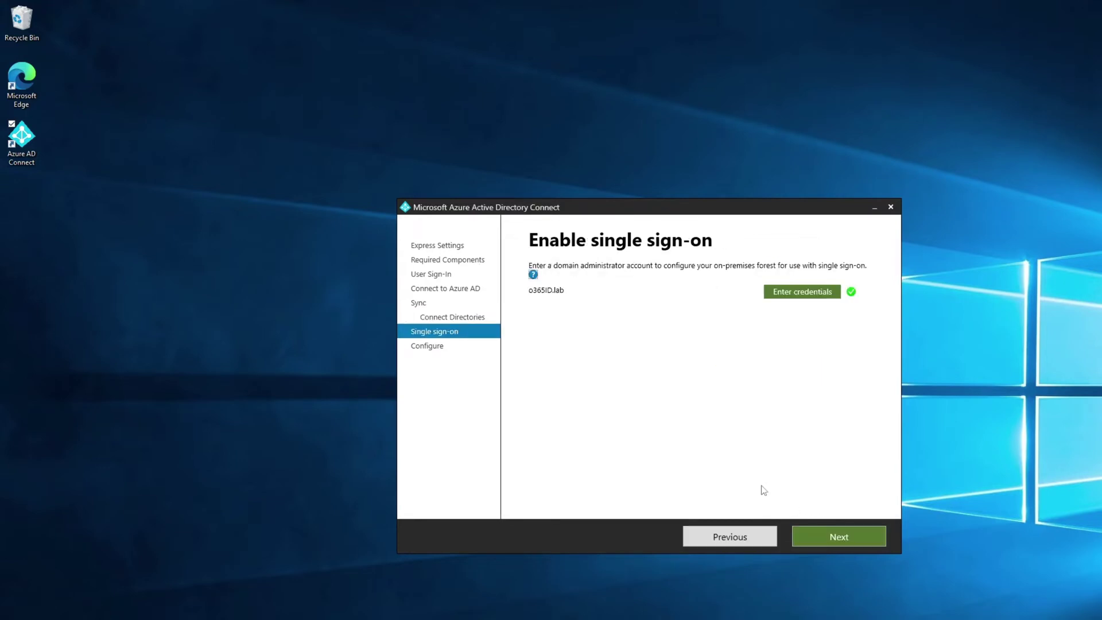
# Accept single sign-on, keep 'Enable staging mode' checked, and begin the installation.
pyautogui.click(819, 536)
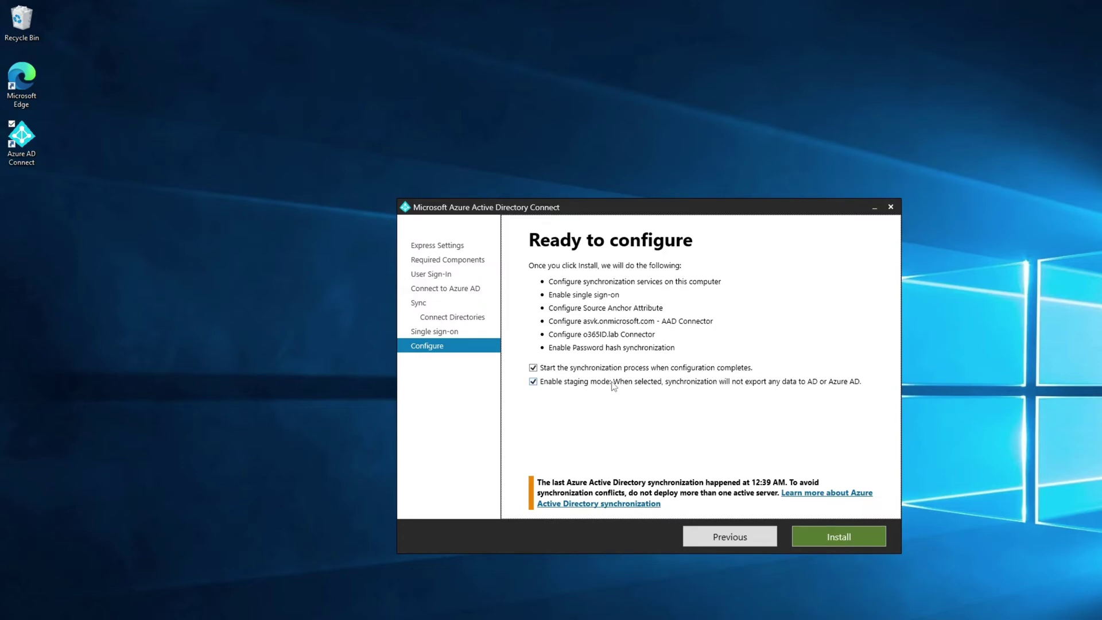
pyautogui.click(847, 541)
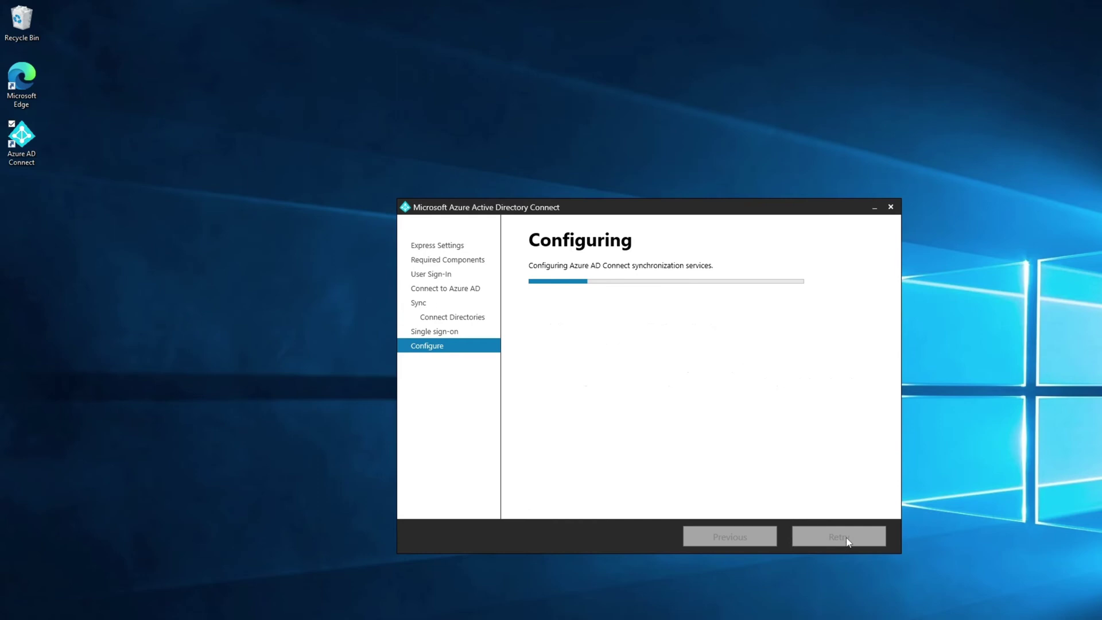